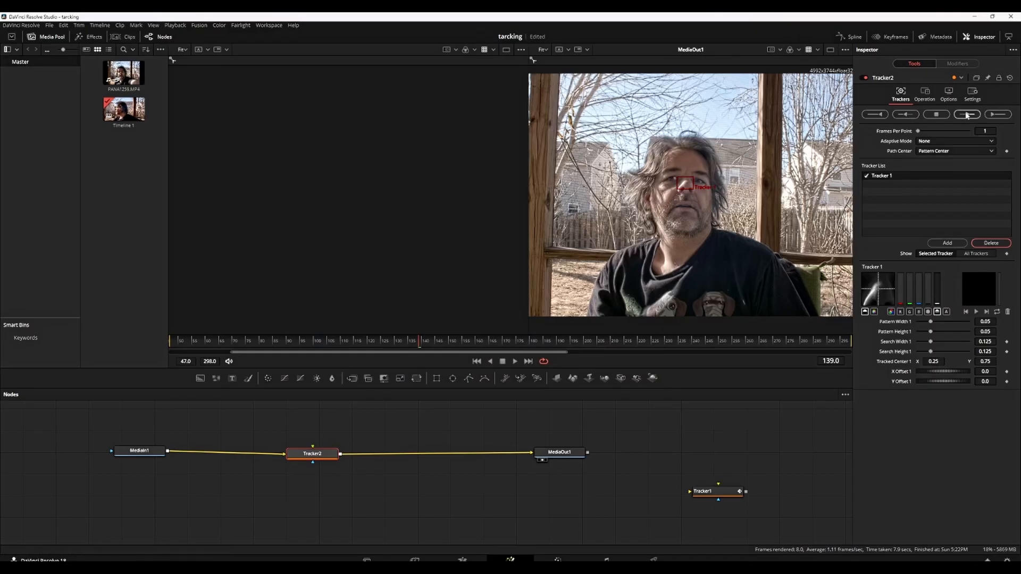
Step: Track Tracker2's point on the nose forward from the current frame, and in reverse from frame 189
left_click(967, 115)
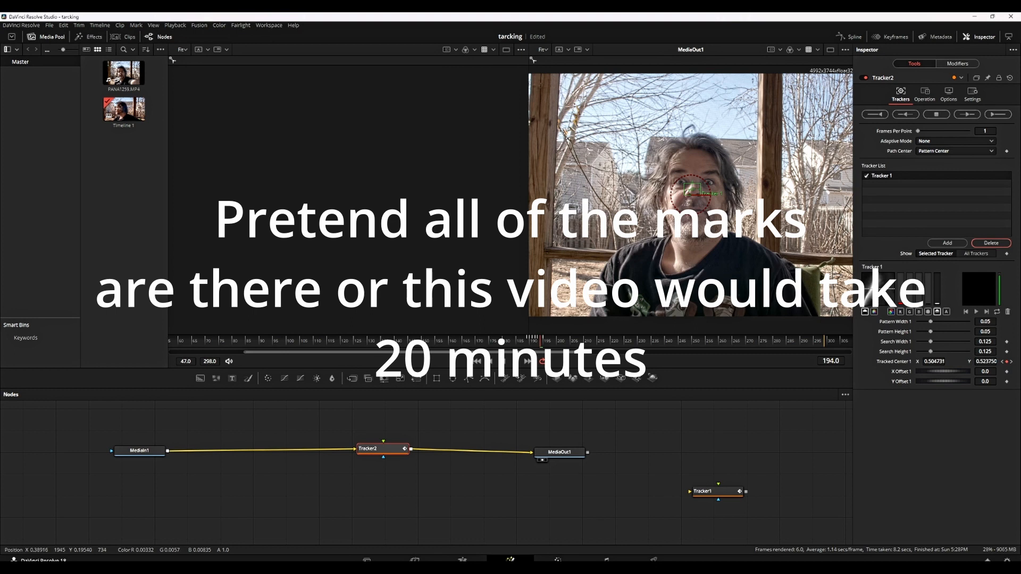
left_click_drag(538, 347, 529, 347)
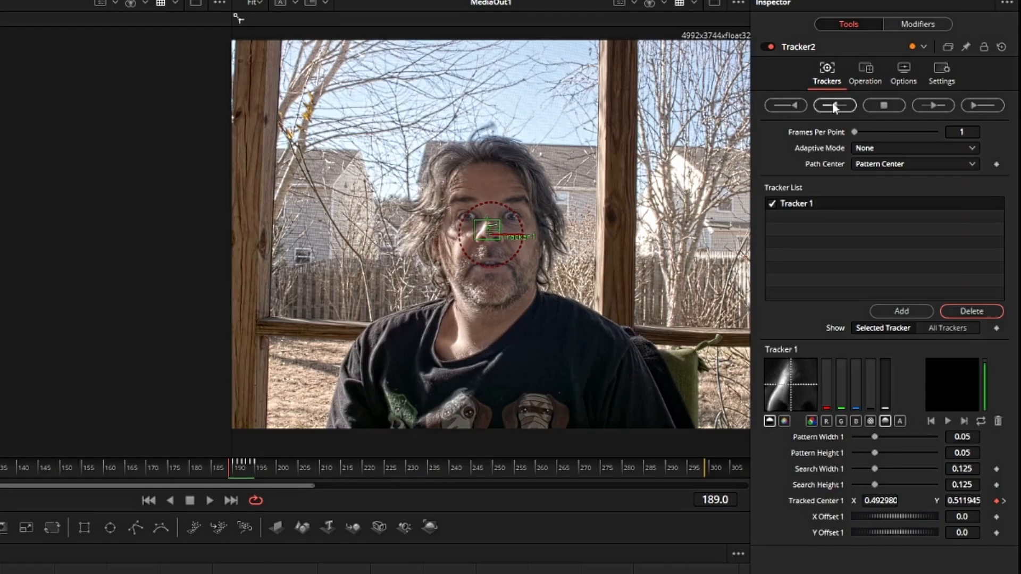
left_click(836, 107)
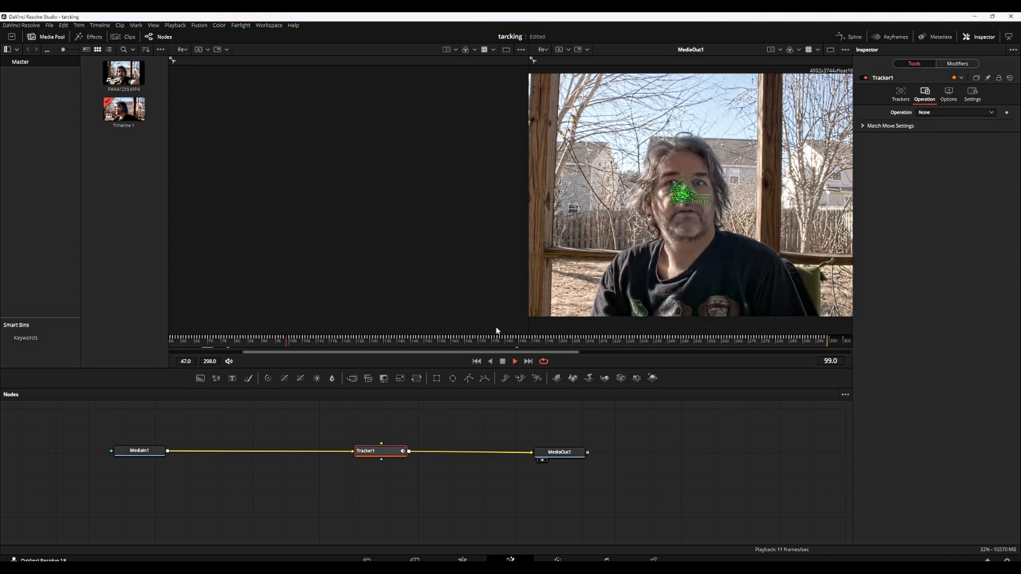
Step: Play back the Tracker1 path and enlarge the viewer to 100% to examine the tracking on the nose
key("space")
left_click(545, 50)
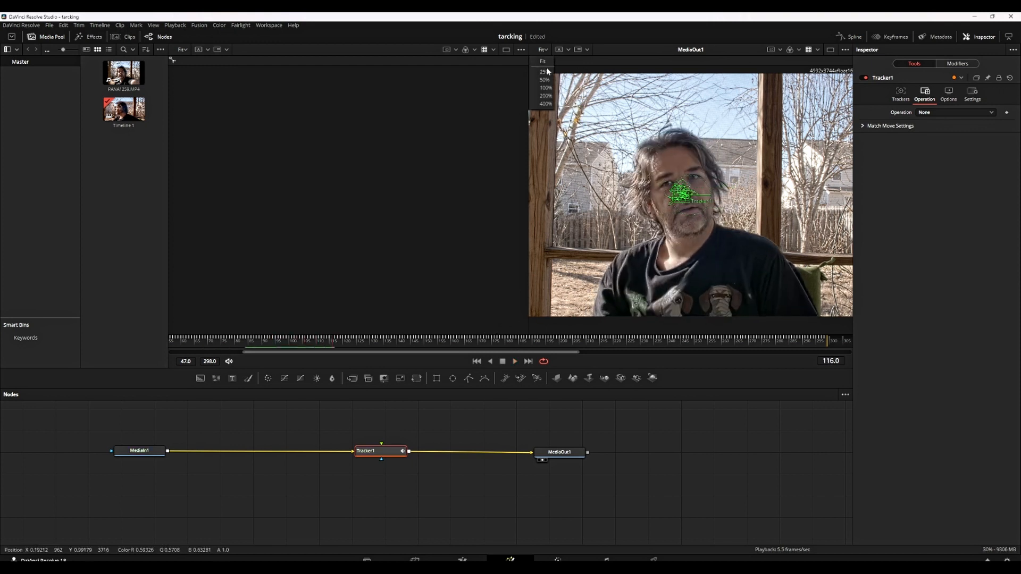
key("space")
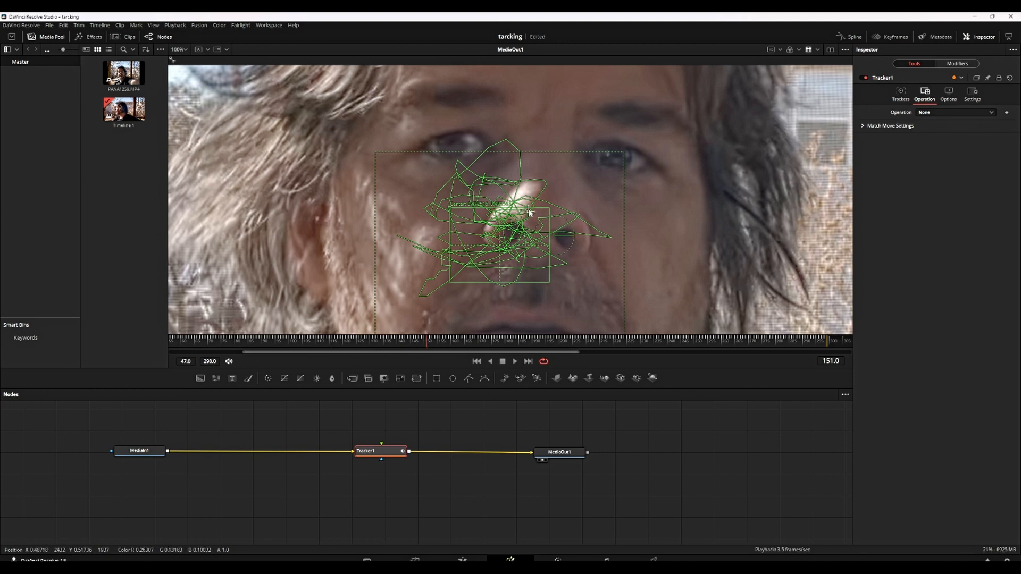
left_click(513, 362)
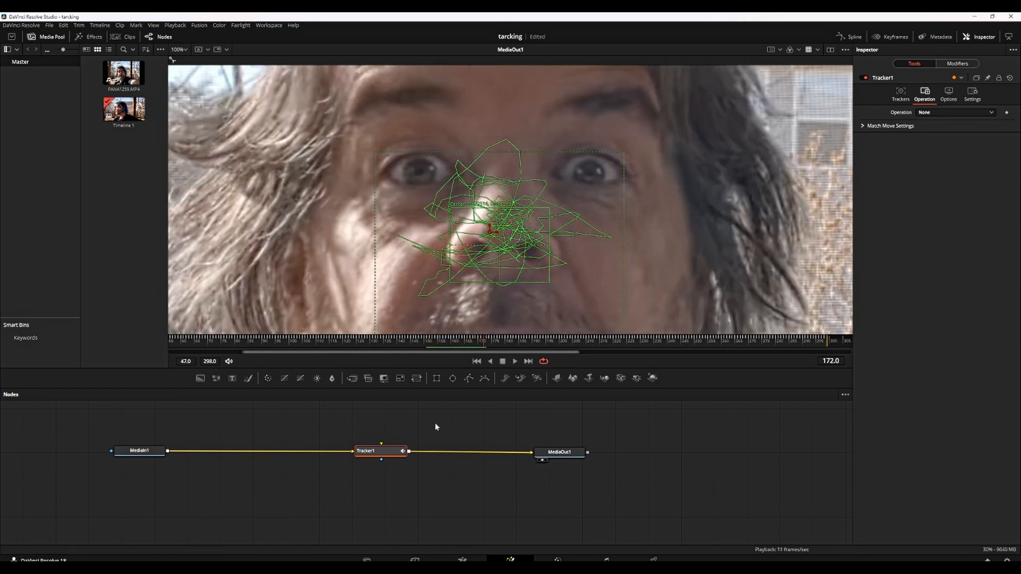
Step: Insert a Color Curves node between MediaIn1 and Tracker1
left_click(141, 454)
key("shift+space")
type("trac")
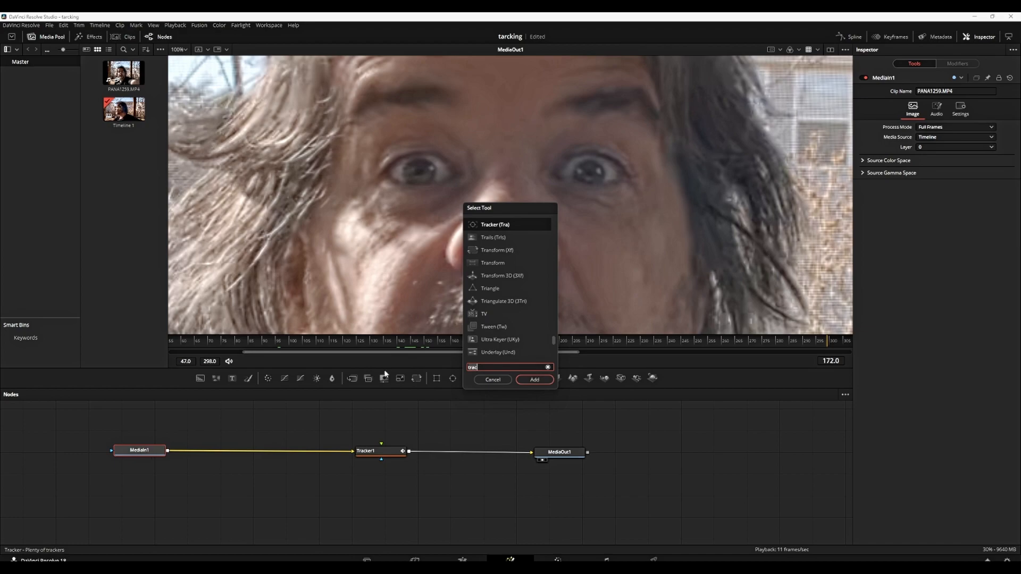
type("color")
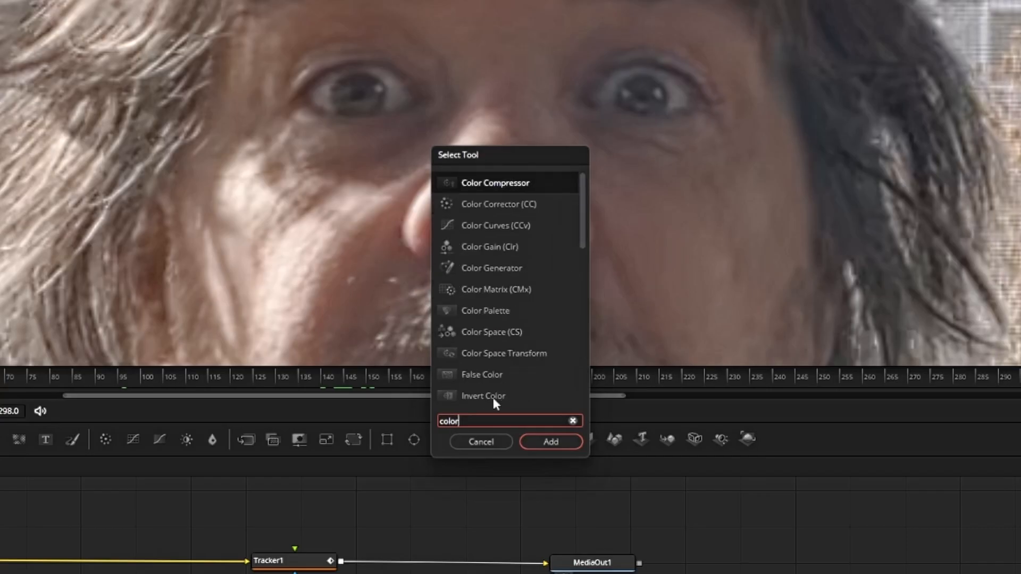
left_click(487, 225)
key("Return")
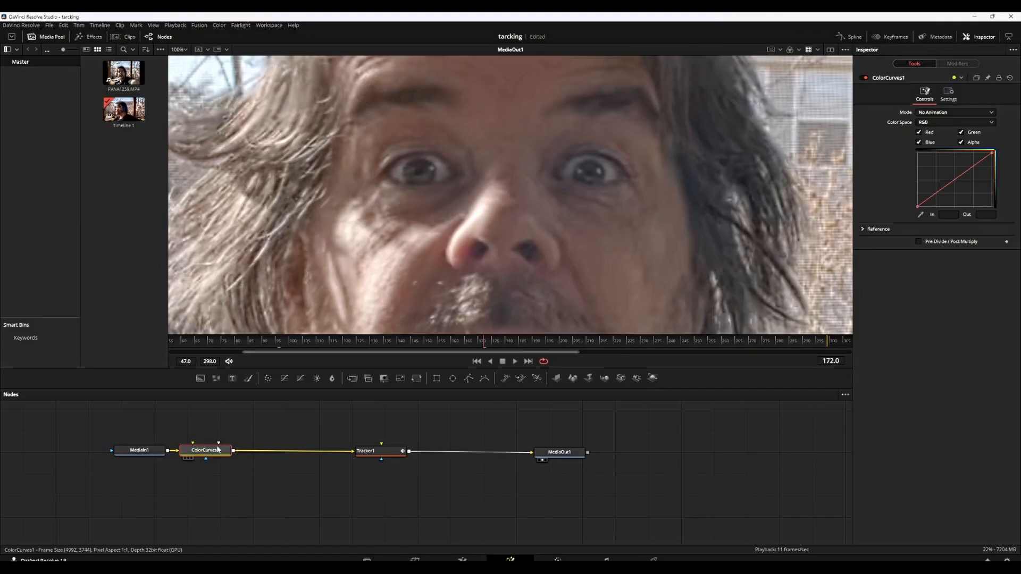
Step: Try brightening the footage by raising the curve's darker tones, and delete the Color Curves node
left_click_drag(218, 449, 232, 453)
left_click_drag(958, 179, 940, 173)
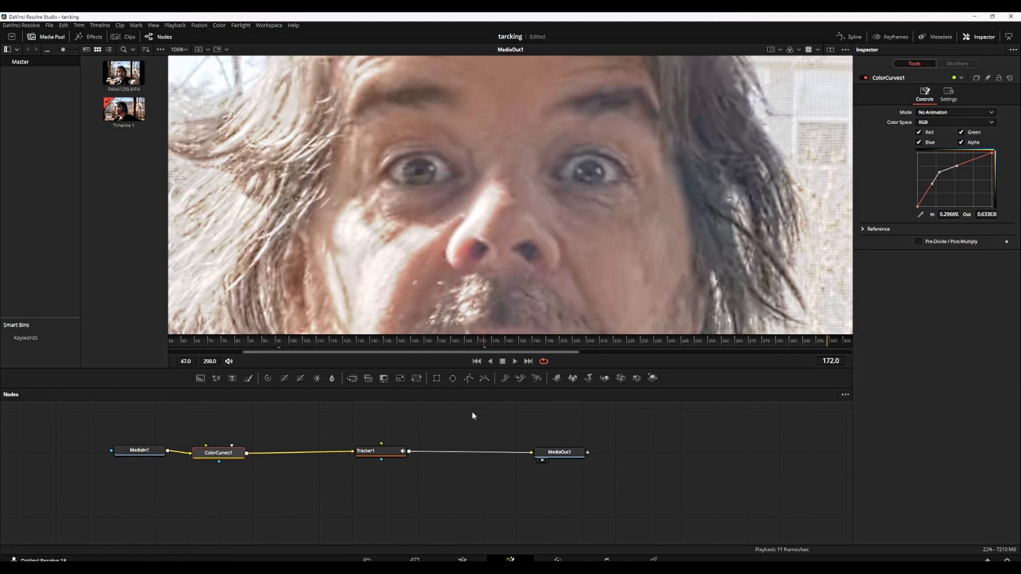
left_click_drag(215, 451, 244, 446)
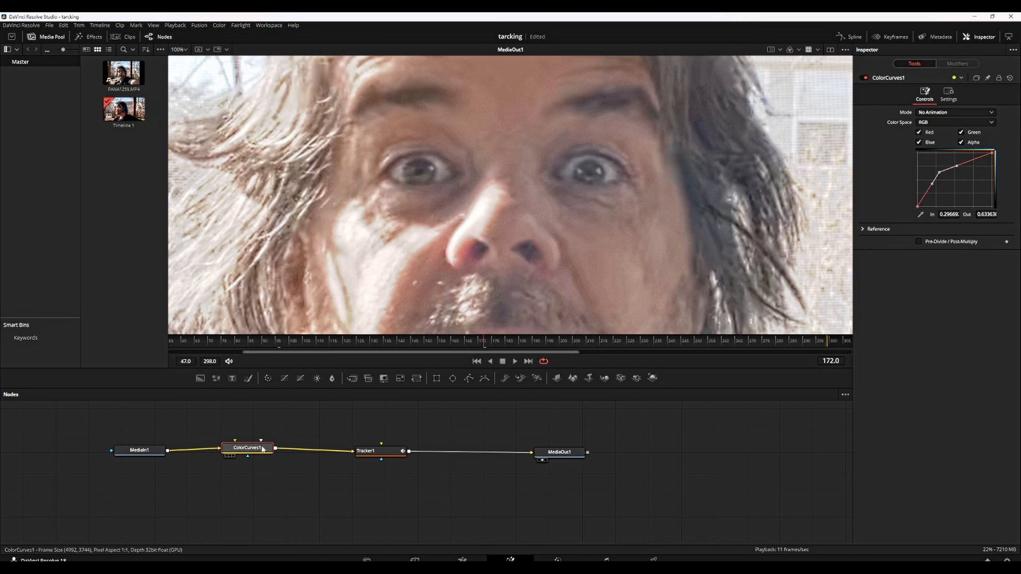
key("Delete")
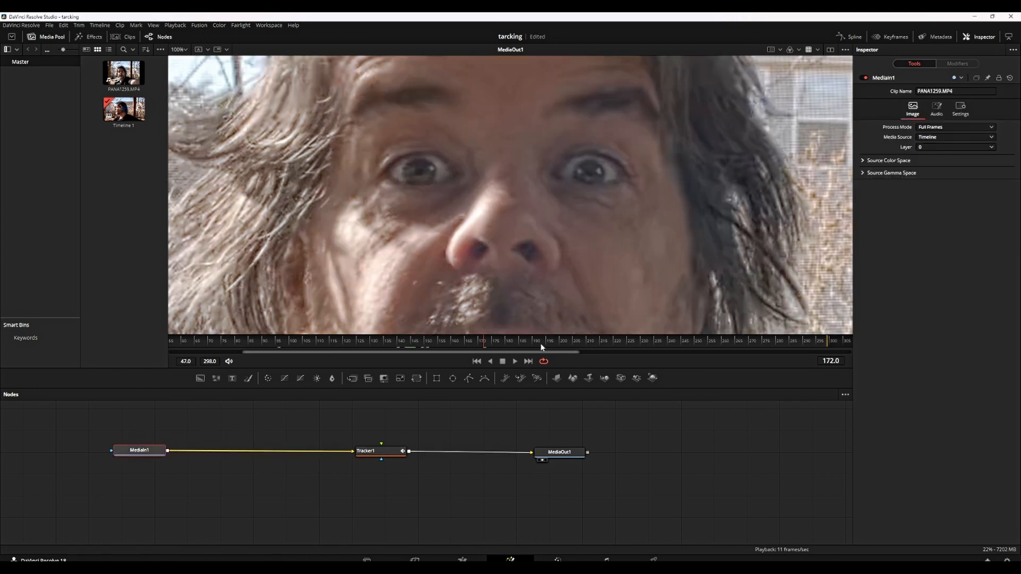
Step: Play back the footage with the Tracker1 path shown and fit the whole frame in the viewer
left_click(379, 450)
key("space")
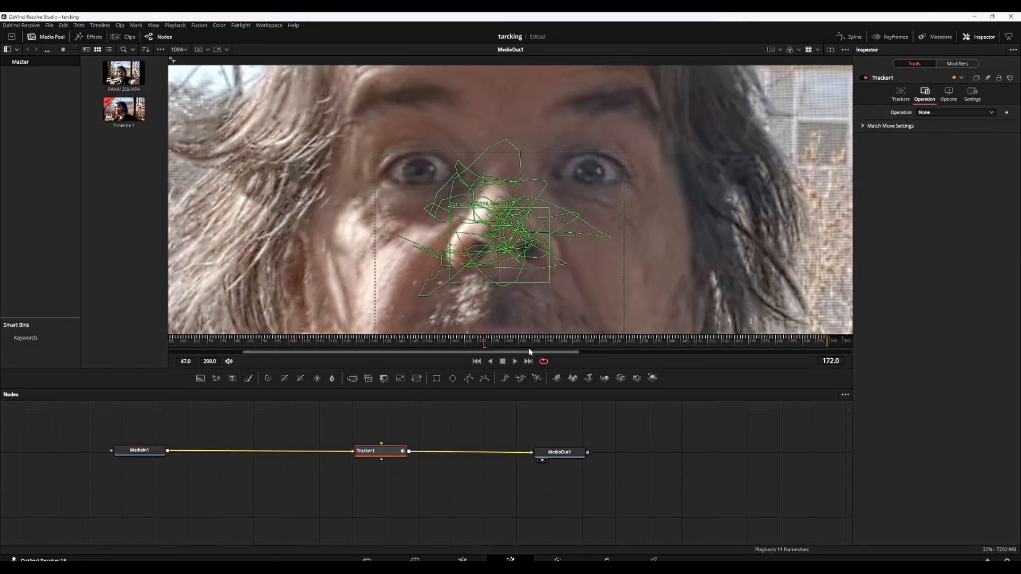
left_click_drag(404, 447, 408, 448)
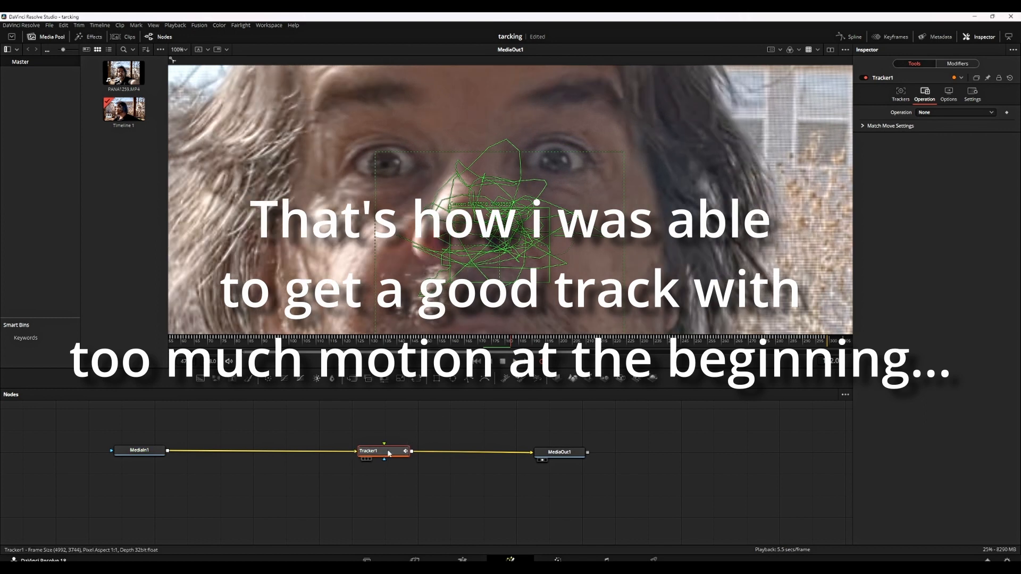
left_click(185, 50)
left_click(179, 59)
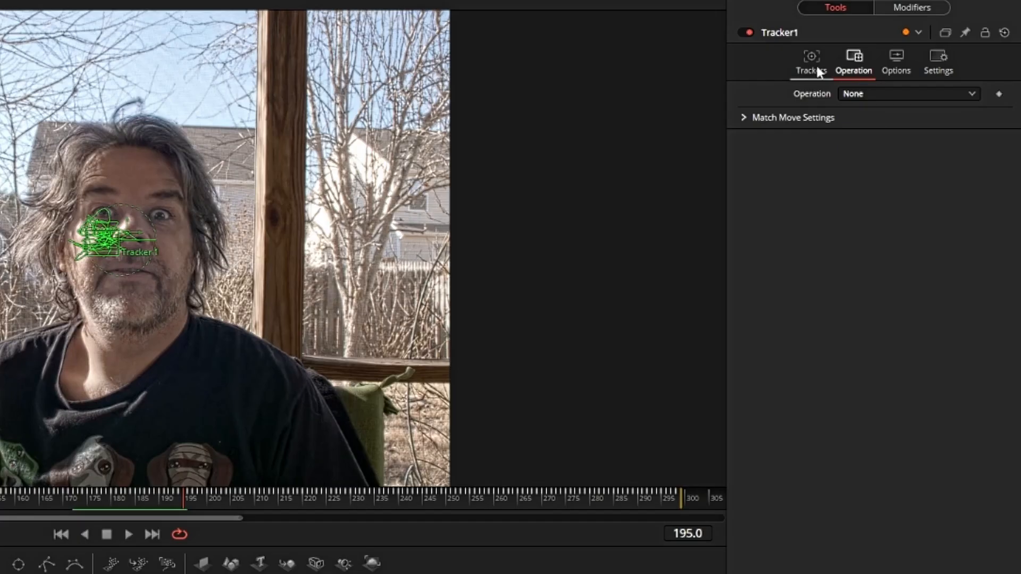
Step: Set Tracker1's operation to Match Move with the merge set to BG only, and play back the stabilised footage
left_click(901, 93)
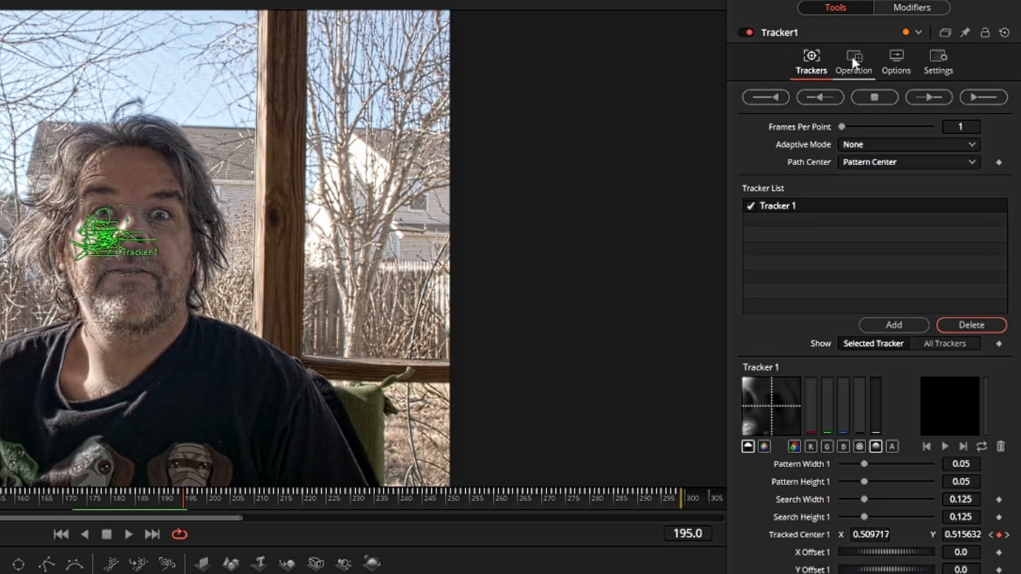
left_click(853, 63)
left_click(883, 94)
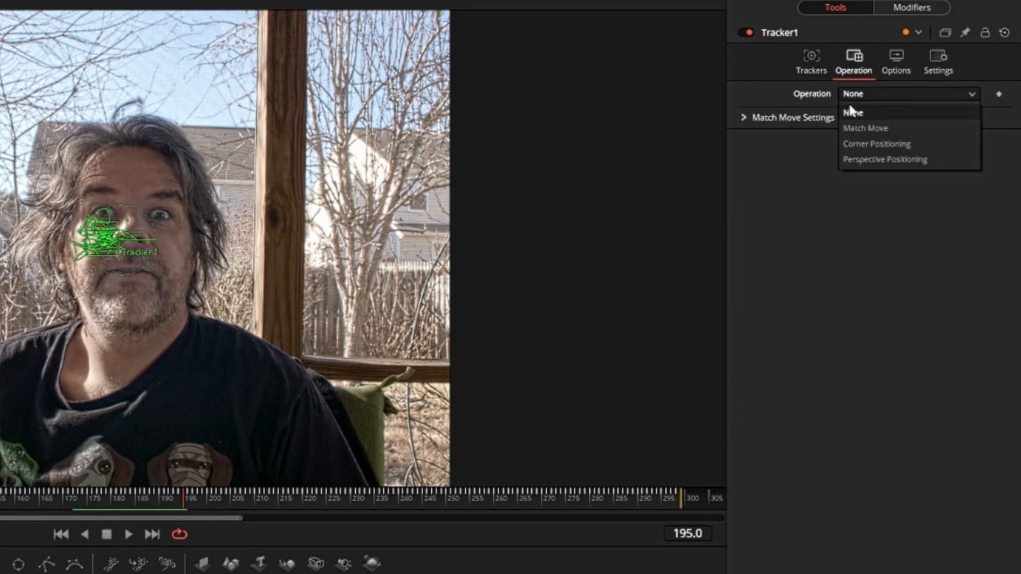
left_click(875, 127)
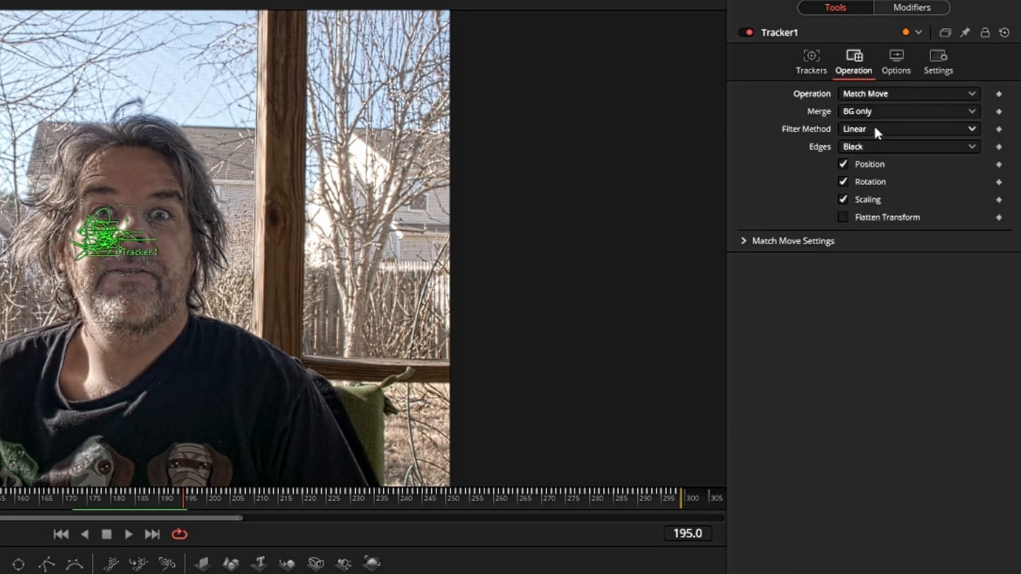
left_click(873, 111)
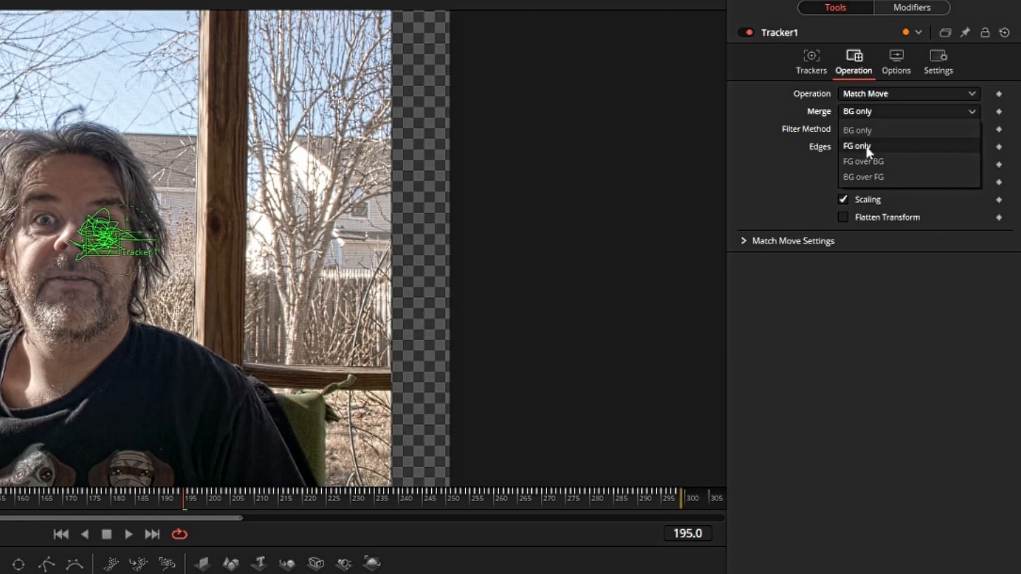
left_click(866, 130)
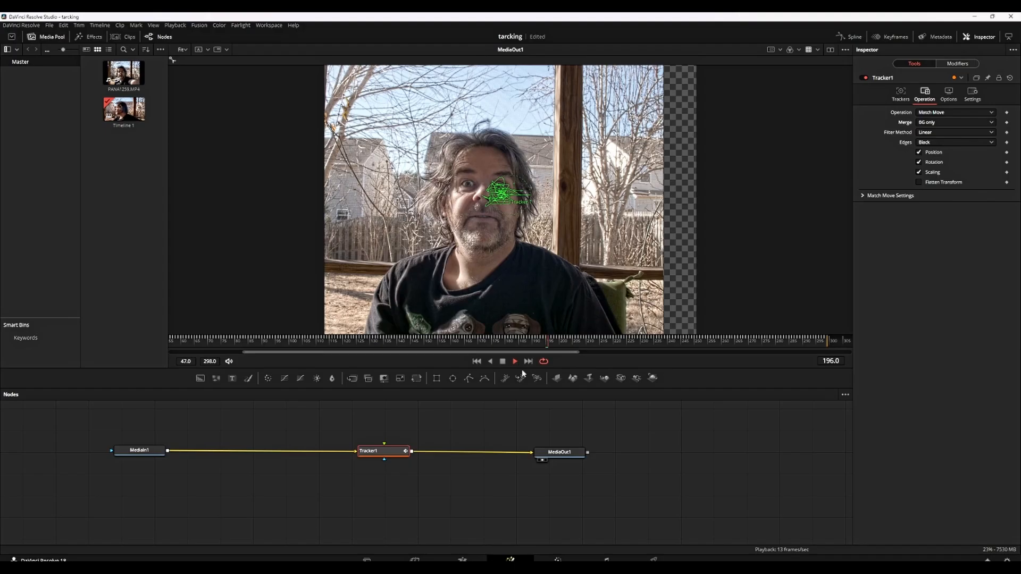
left_click(129, 535)
key("space")
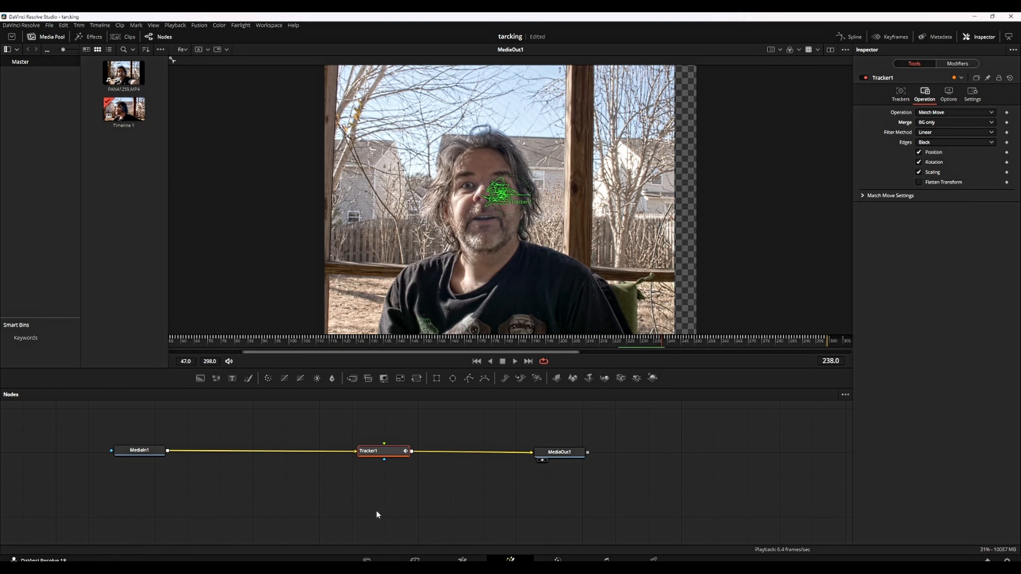
Step: Switch to the Edit page, set the last timeline clip's zoom to 1.000 and play it back
left_click(463, 559)
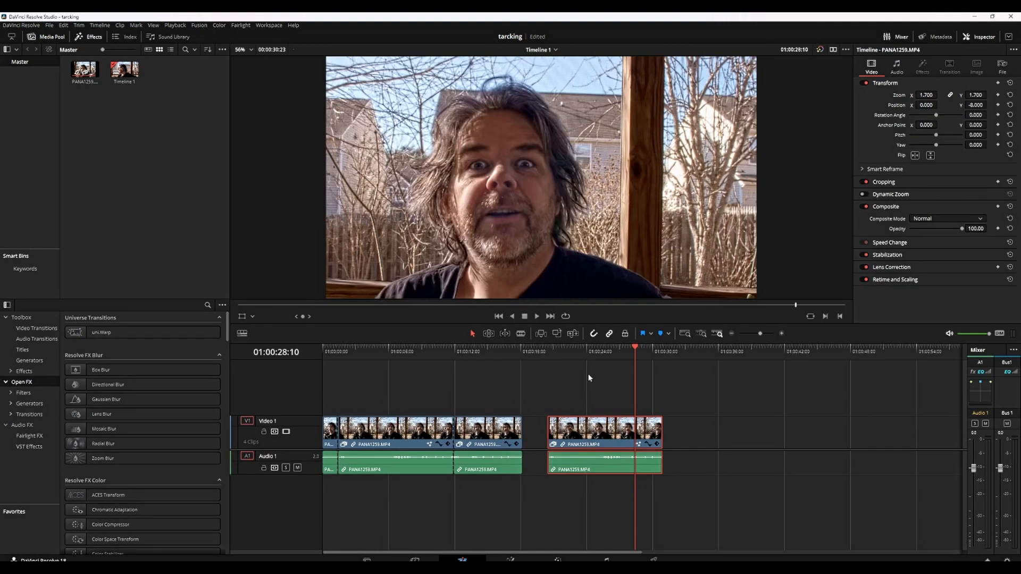
left_click(589, 375)
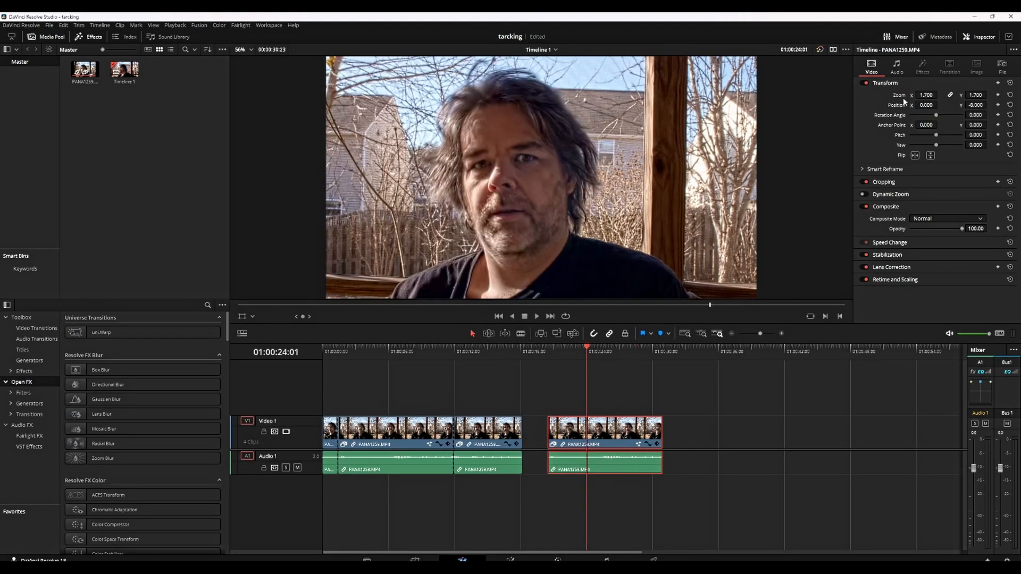
key("space")
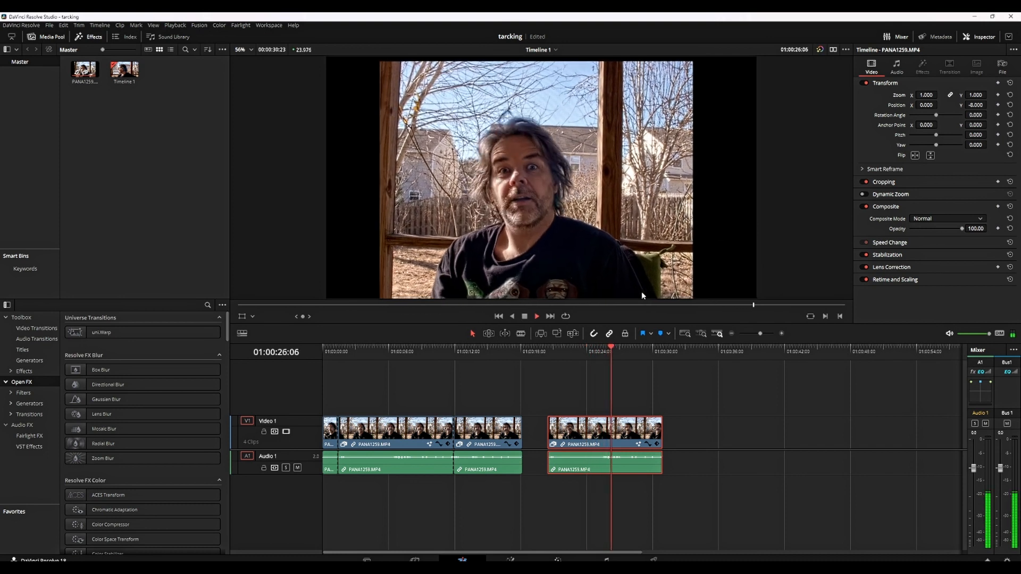
key("space")
key("space")
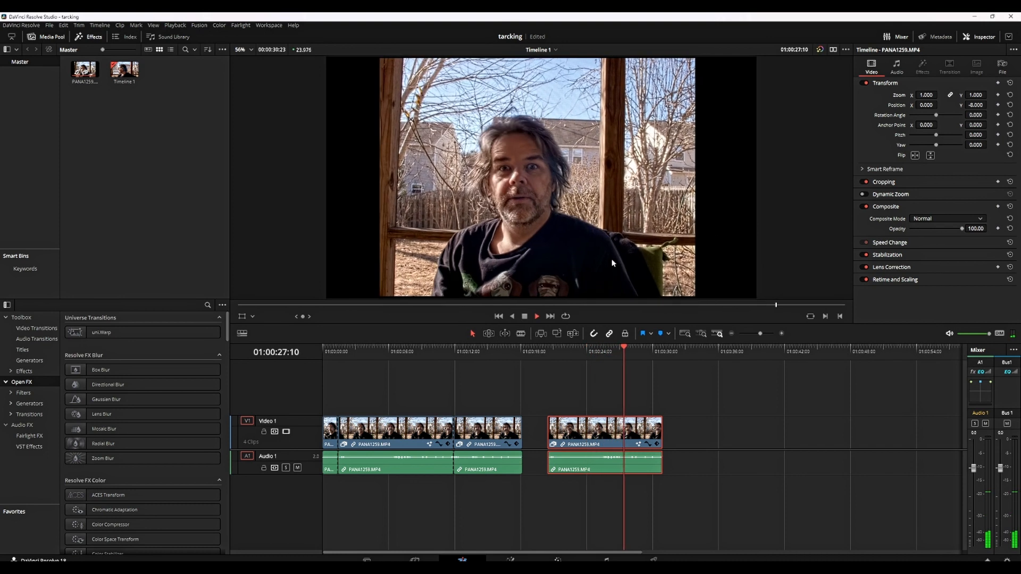
key("space")
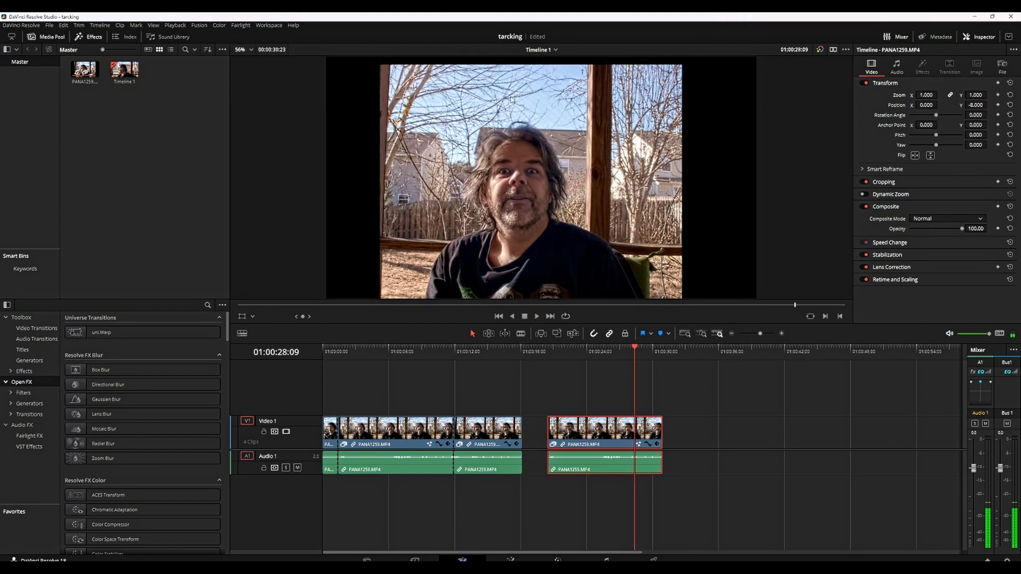
key("space")
key("space")
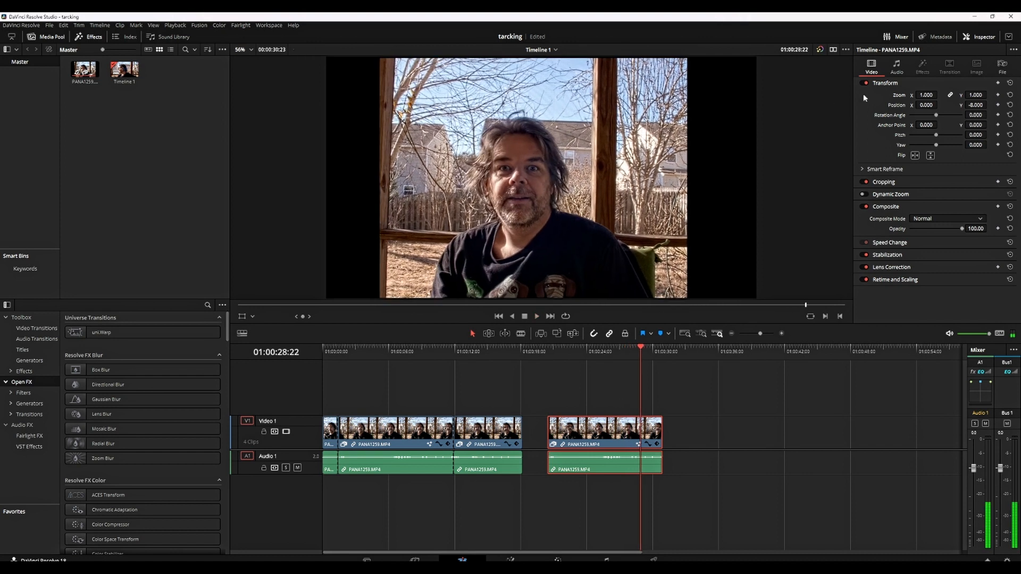
Step: Set the last clip's zoom to 1.350 and play it back to check the black edges
left_click_drag(917, 96, 945, 94)
key("space")
key("space")
left_click_drag(929, 95, 910, 95)
key("space")
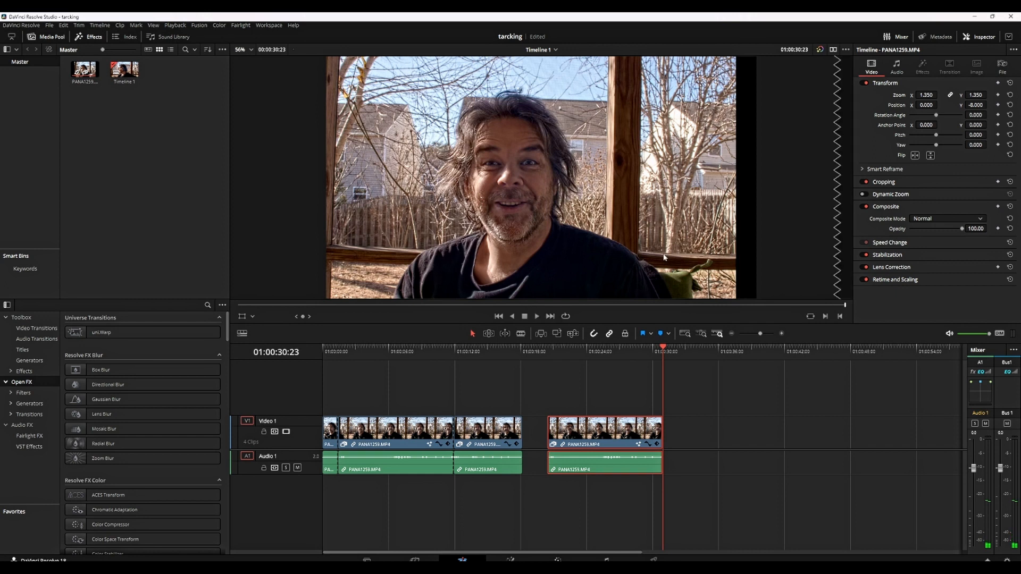
left_click(568, 350)
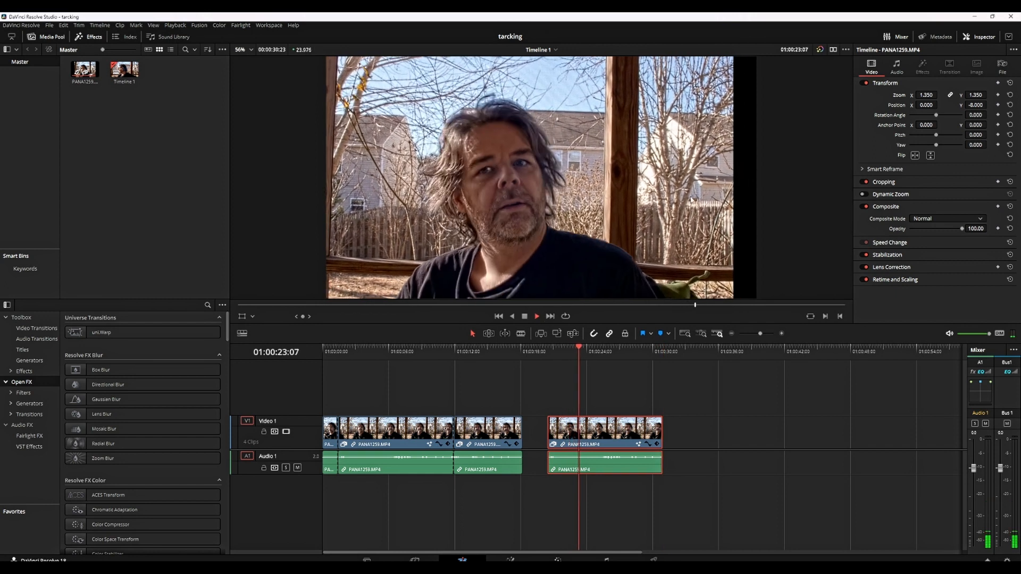
left_click(524, 317)
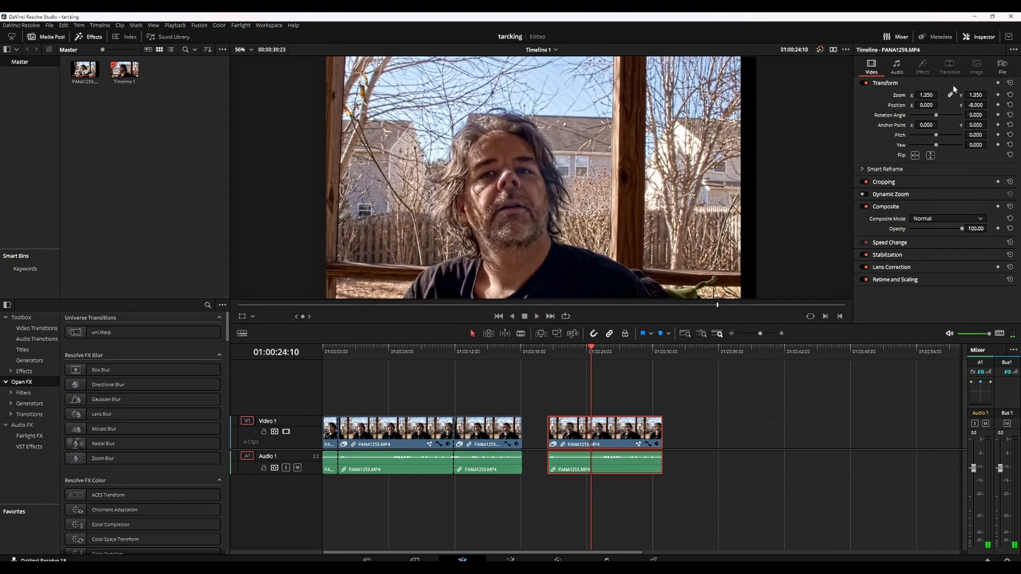
Step: Set the last clip's zoom to 1.700 and play it back to check the framing
left_click_drag(926, 96, 927, 95)
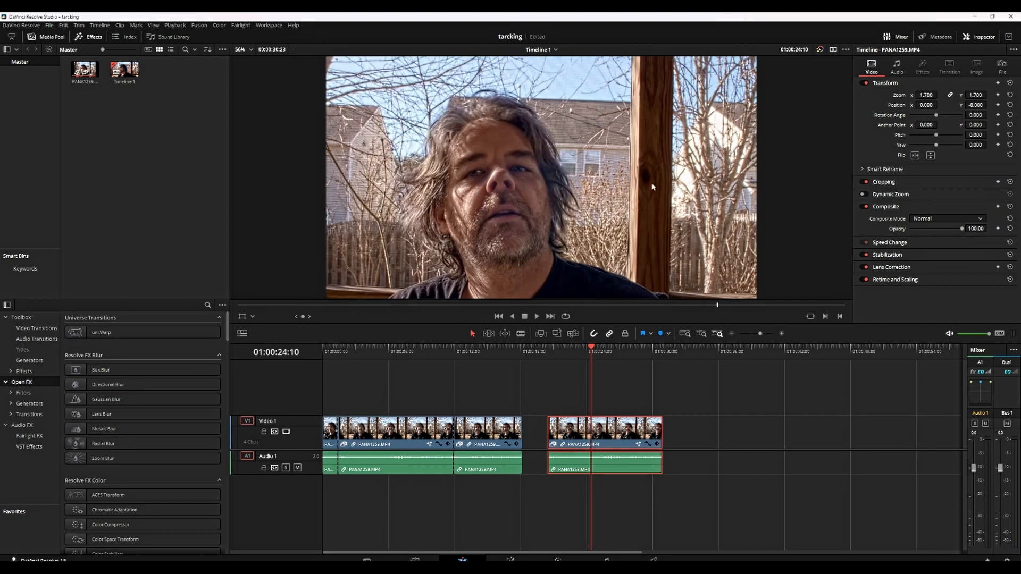
key("space")
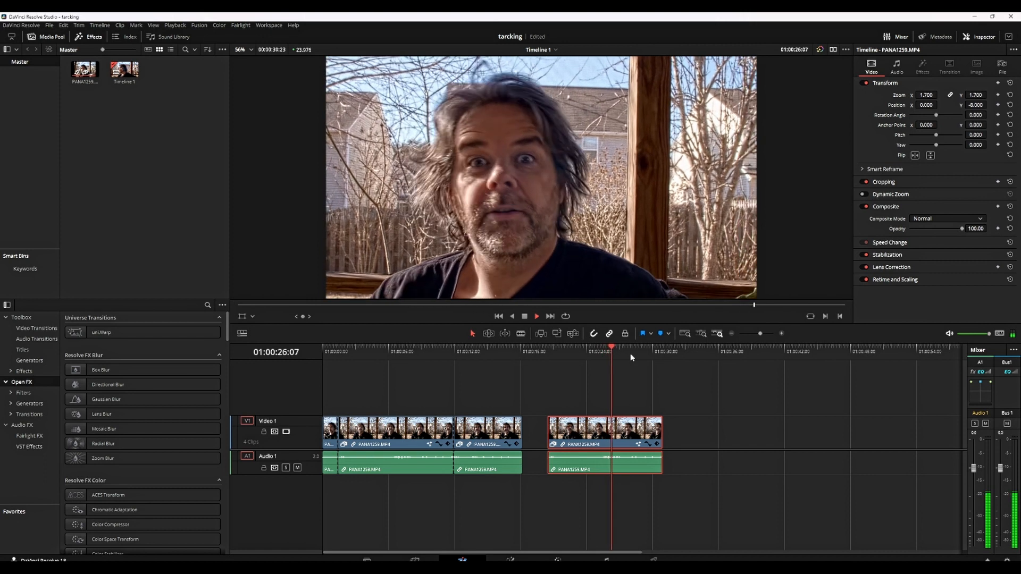
key("space")
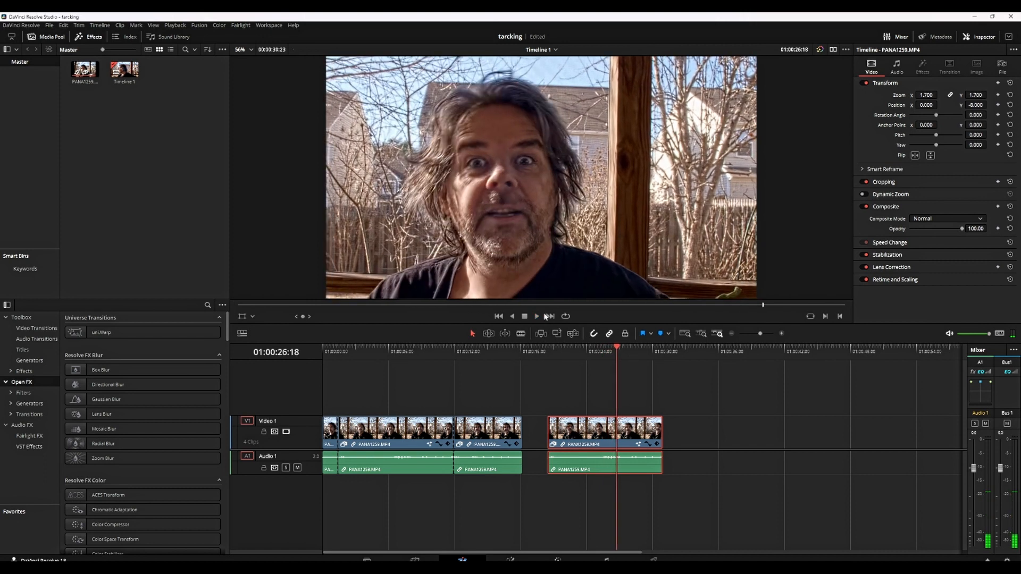
left_click_drag(559, 353, 600, 349)
key("space")
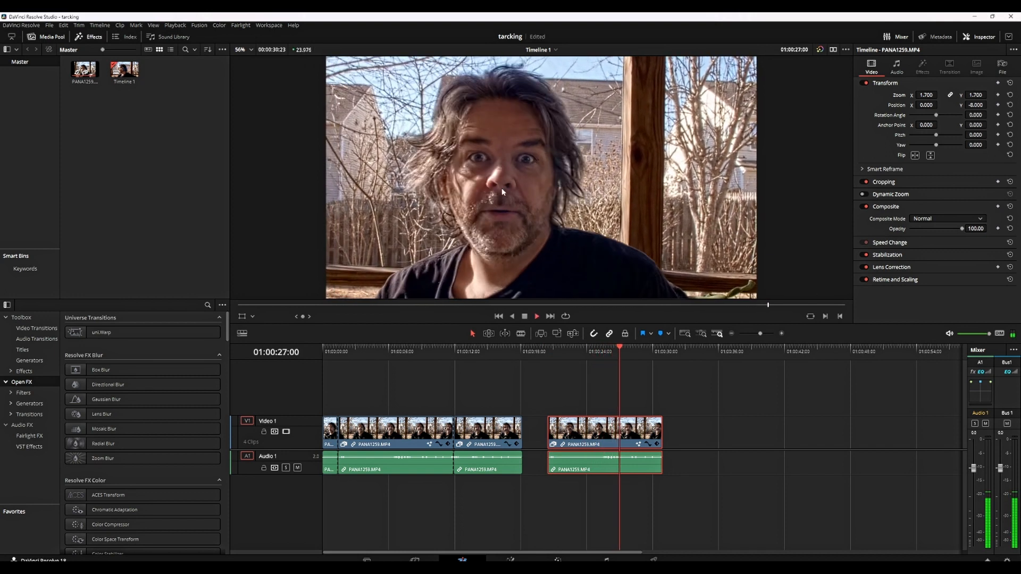
key("space")
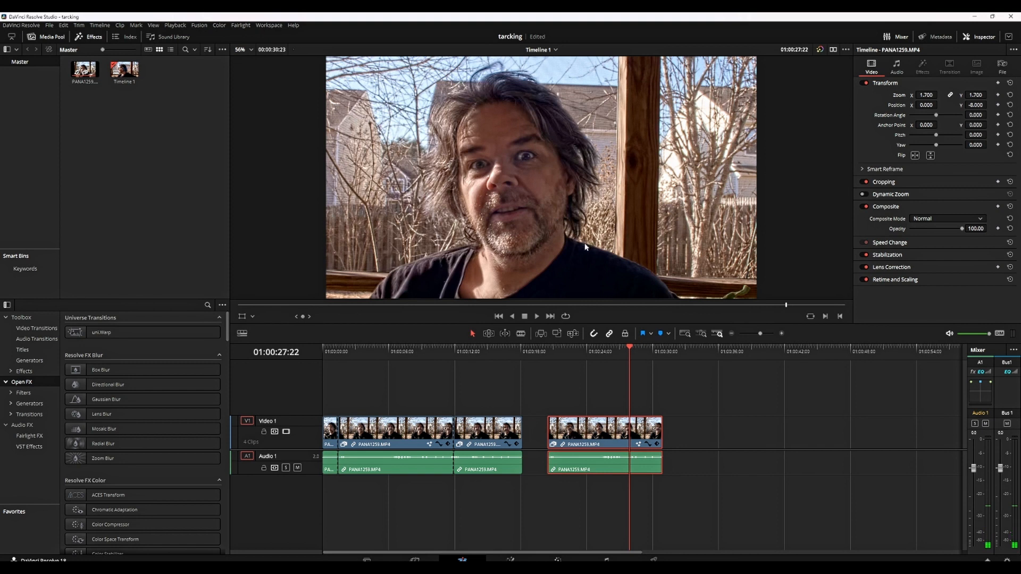
Step: Play the second timeline clip from several points and compare its stabilised framing with the last clip
left_click_drag(555, 355, 327, 354)
key("space")
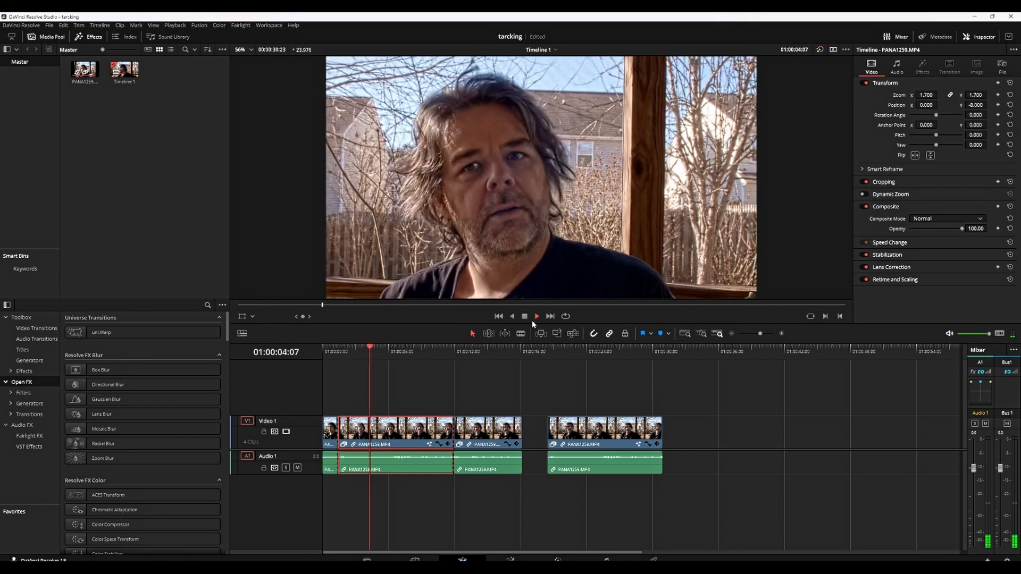
left_click(534, 317)
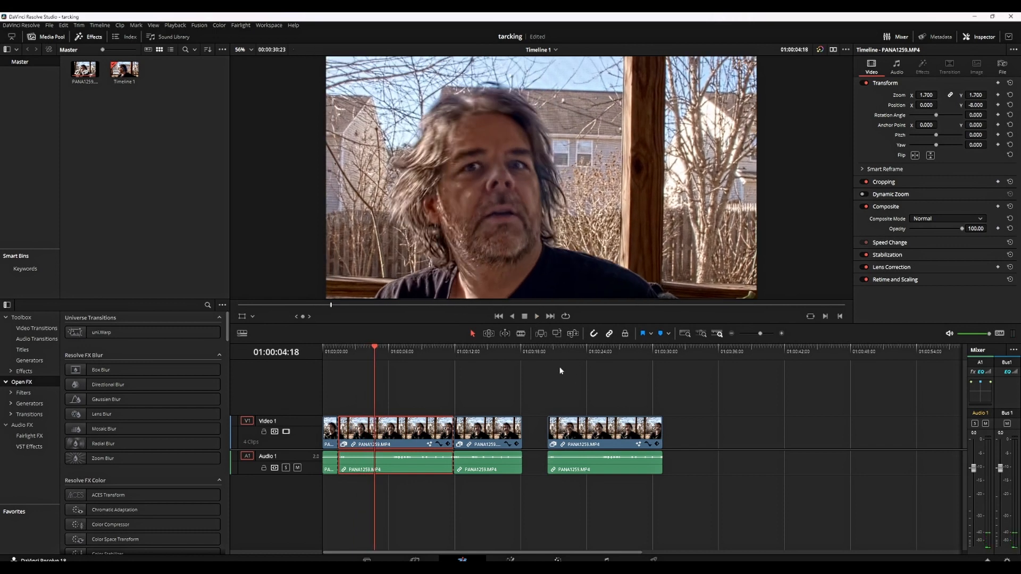
left_click_drag(458, 356, 604, 347)
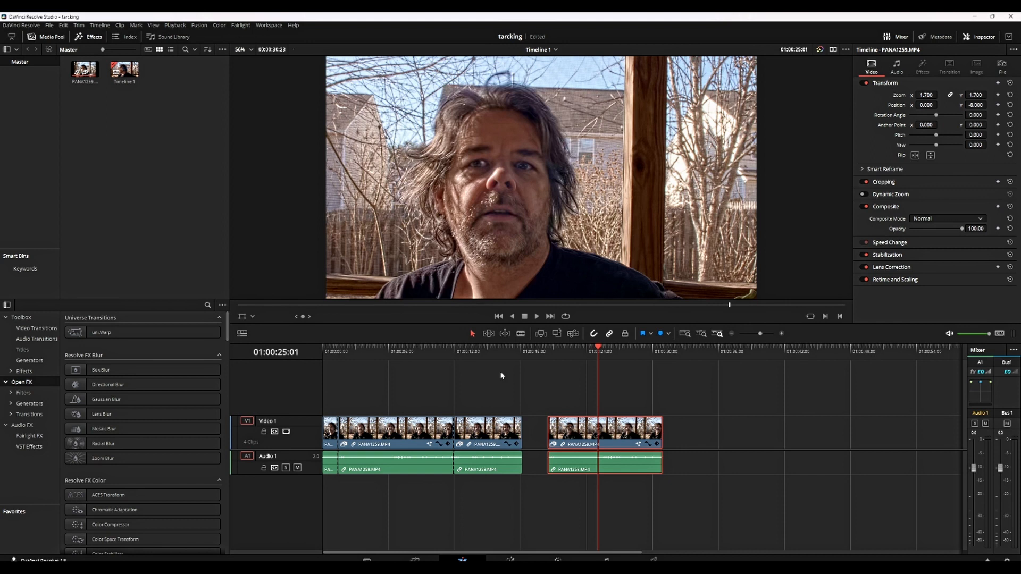
left_click(384, 352)
key("space")
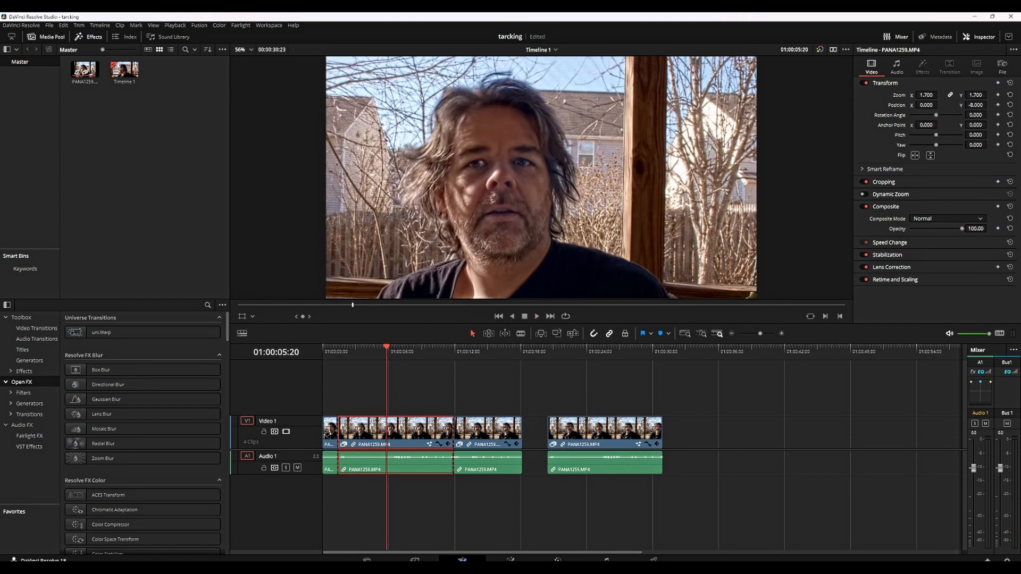